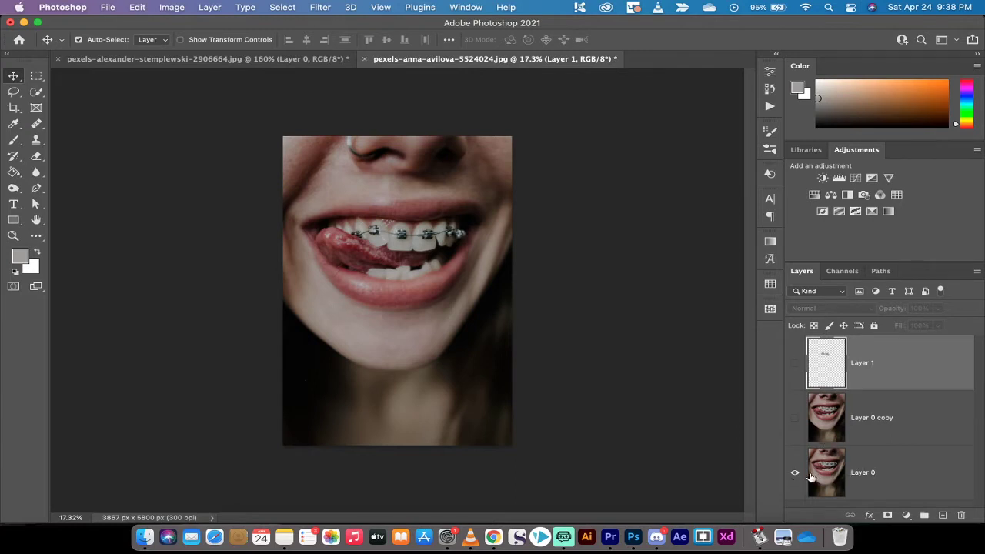
Step: Check the extra layers, then delete Layer 1 and Layer 0 copy
click(794, 419)
click(795, 366)
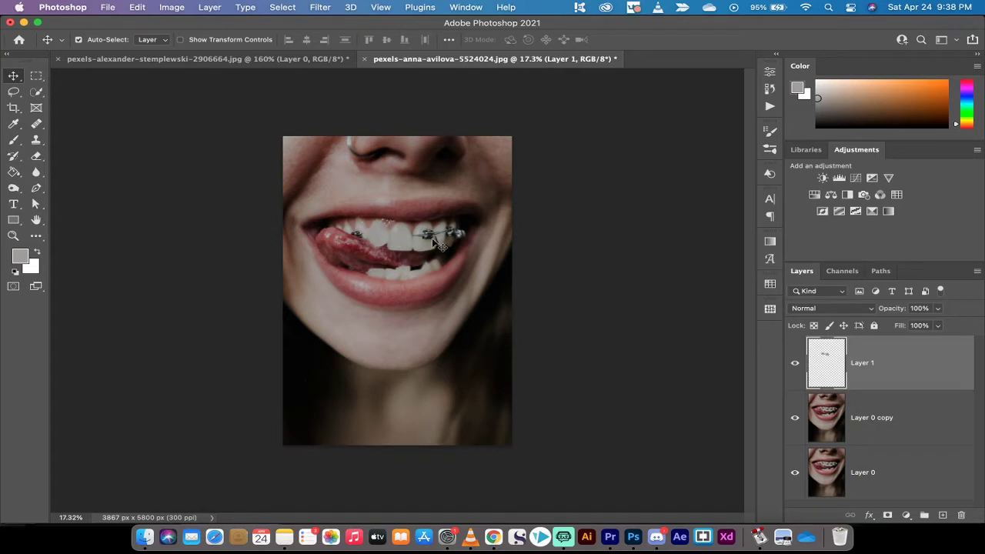
click(795, 367)
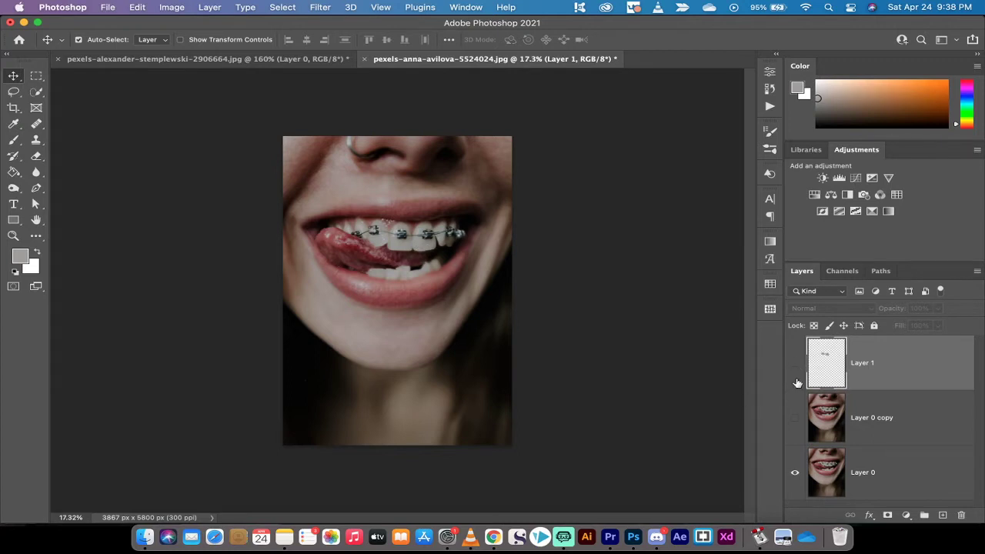
shift+click(871, 411)
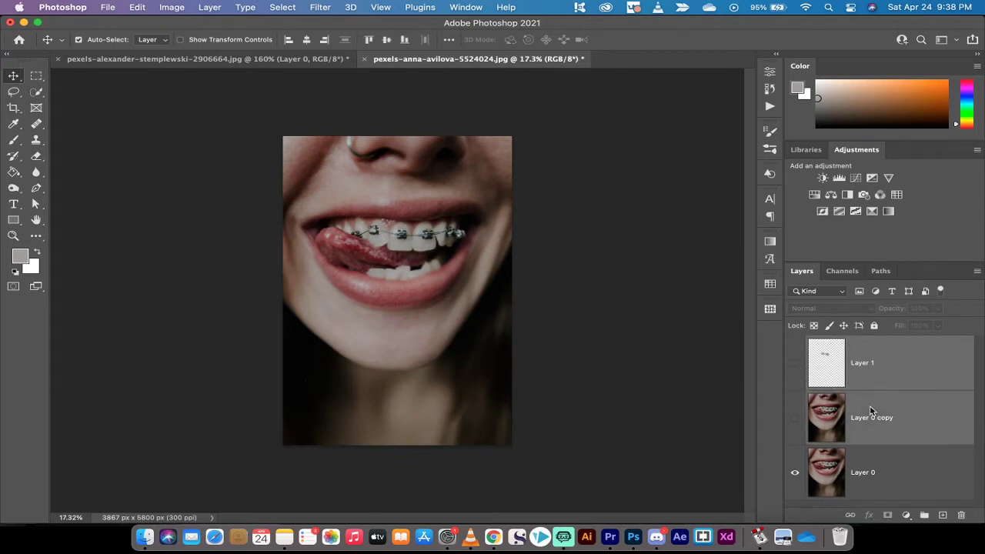
key(Delete)
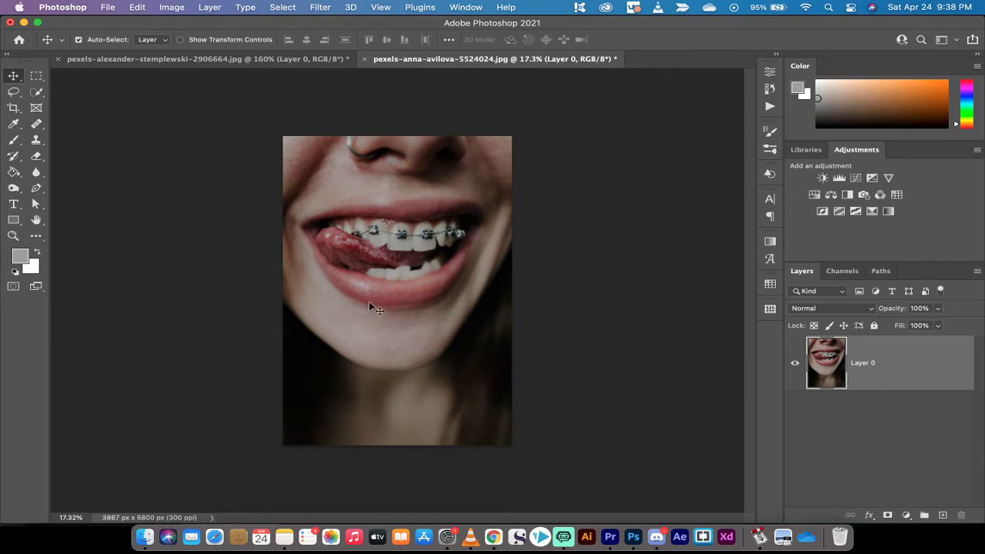
Step: Duplicate Layer 0 and add a new empty layer above the copy
scroll(369, 300, up, 3)
scroll(370, 306, up, 1)
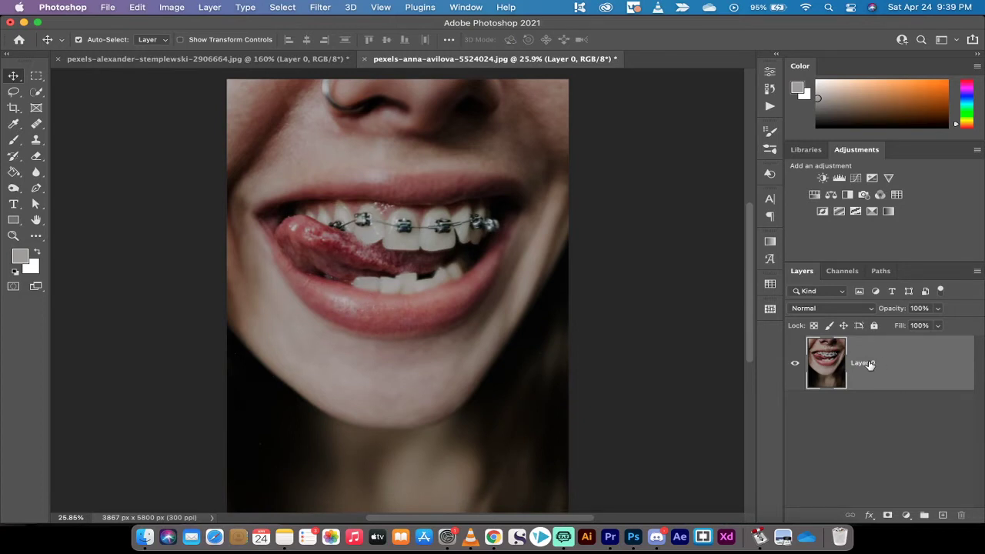
drag(861, 368, 945, 520)
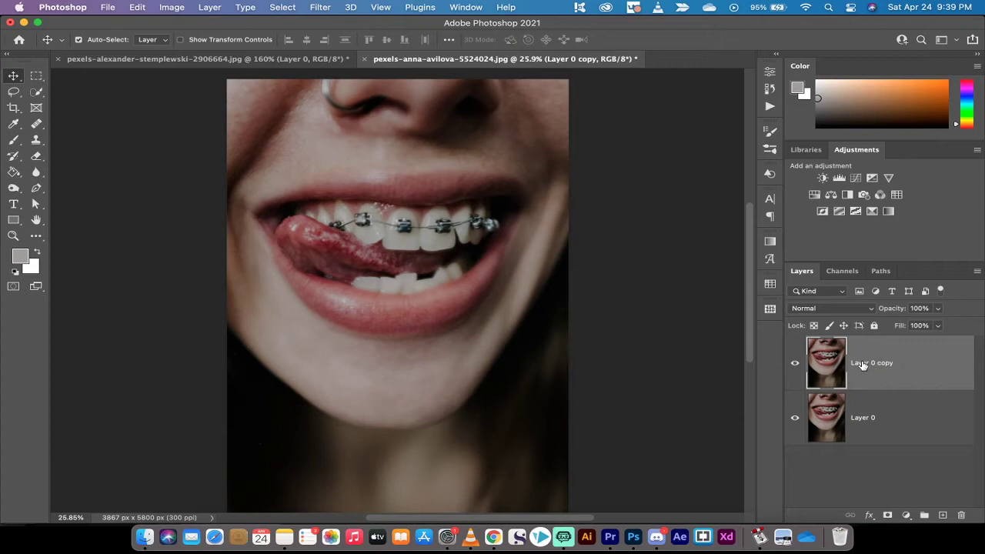
click(942, 516)
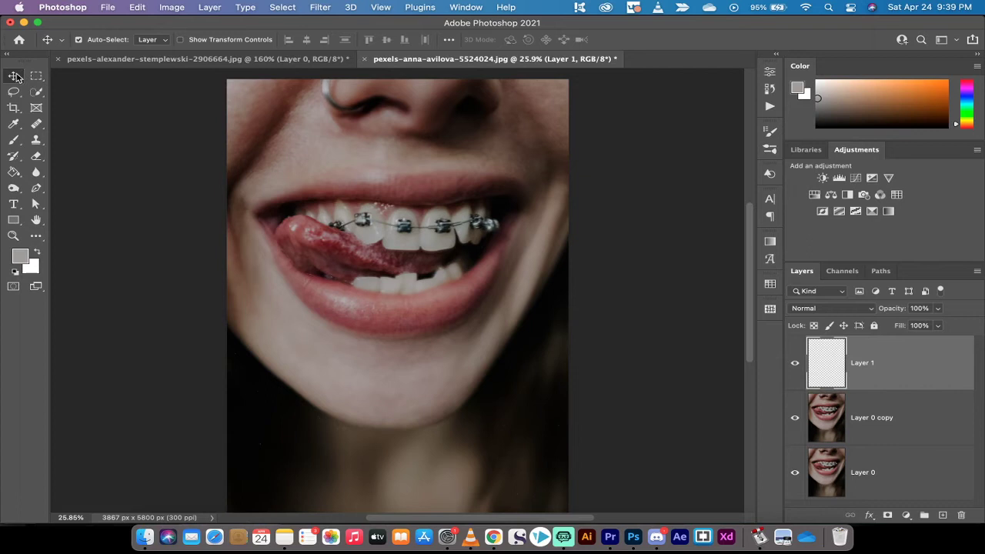
Step: Select the regular Brush tool and look over its presets and size settings
click(14, 141)
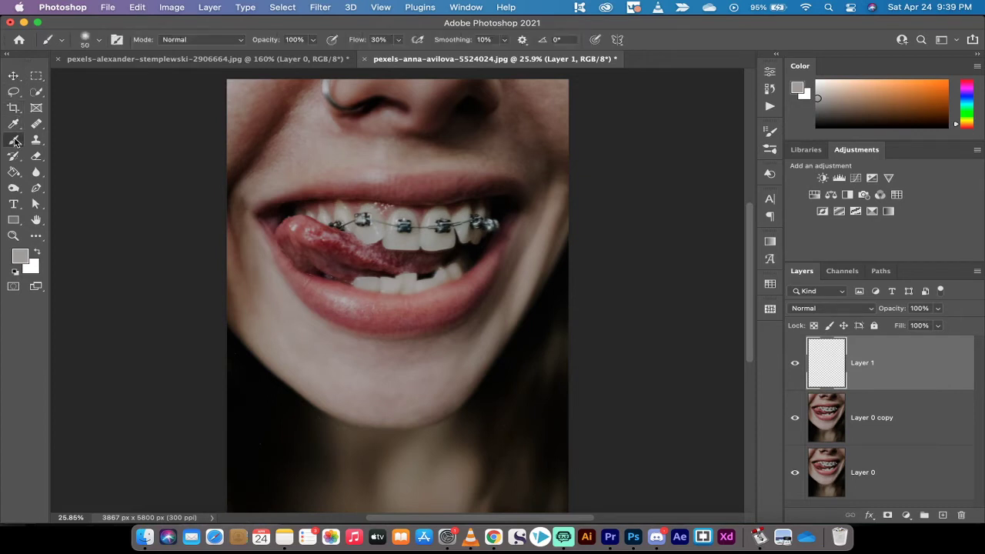
right_click(15, 141)
click(65, 139)
click(63, 41)
click(63, 41)
click(99, 41)
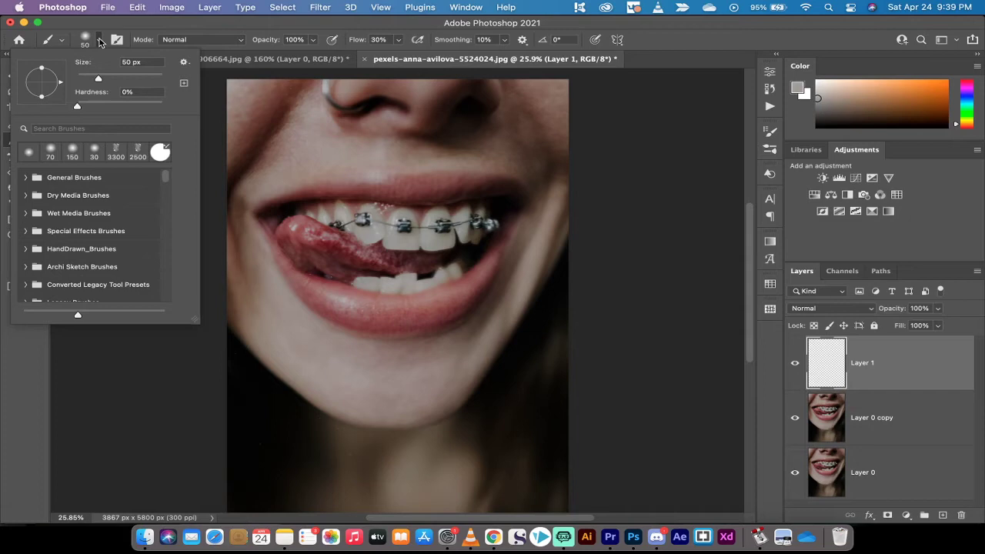
click(99, 41)
Step: Choose the Soft Round brush from General Brushes in the Brushes panel
click(470, 7)
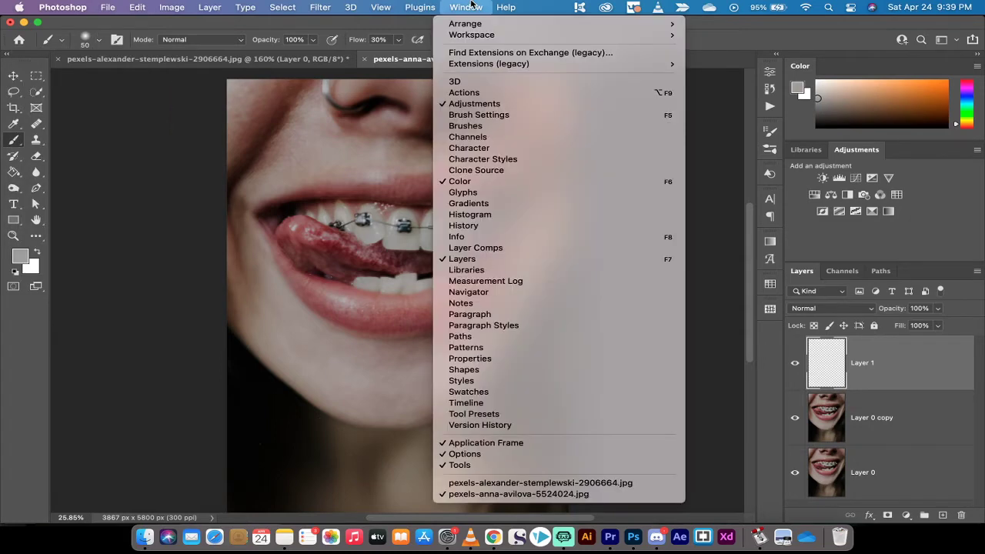
click(465, 125)
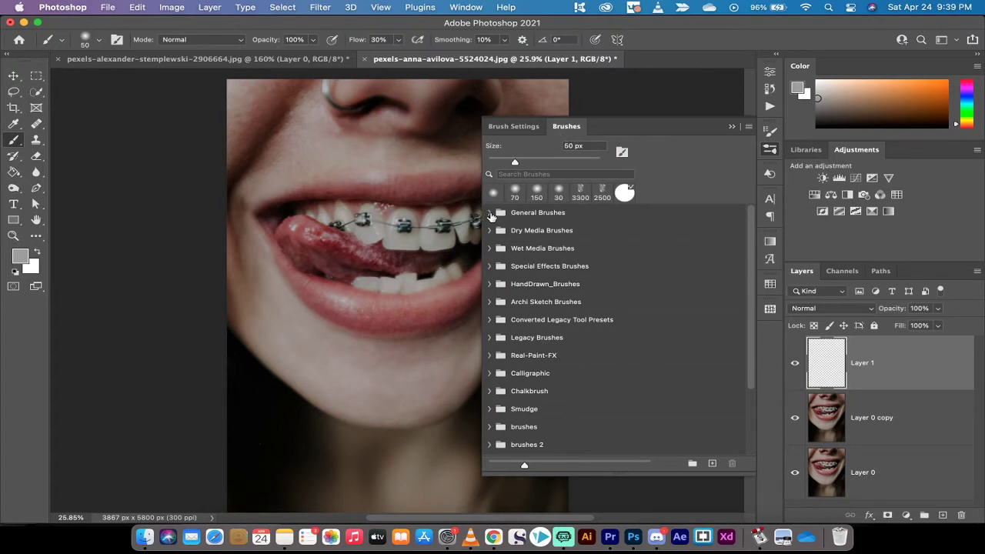
click(489, 213)
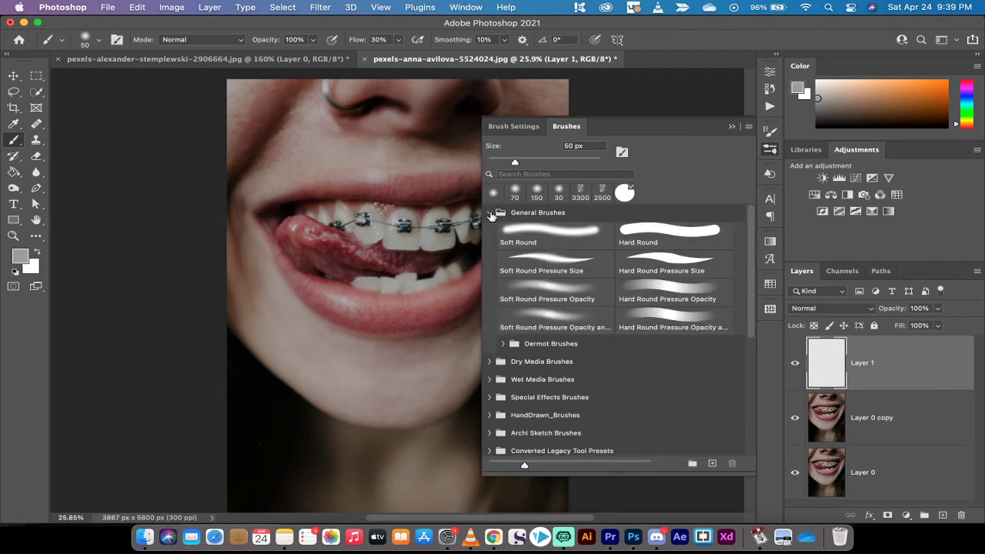
click(525, 233)
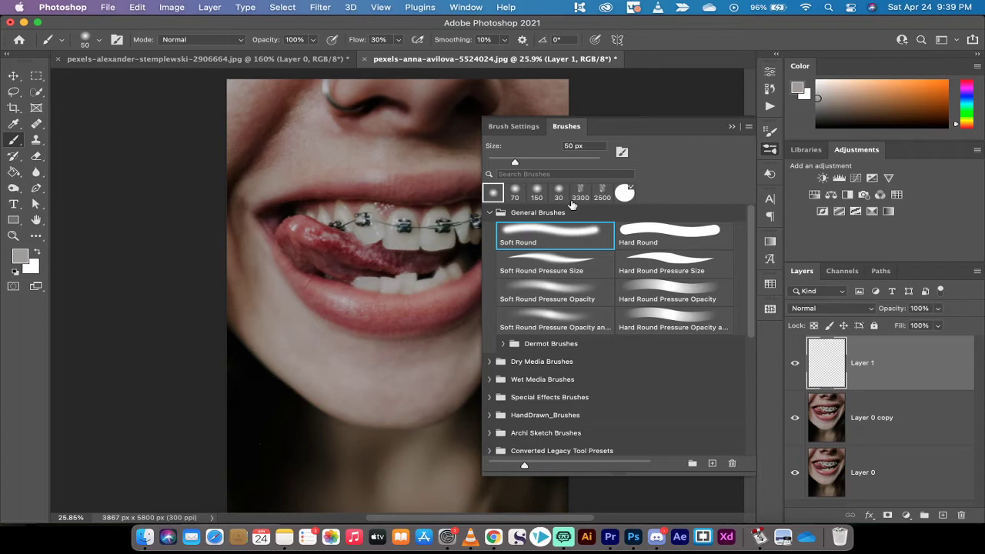
click(732, 125)
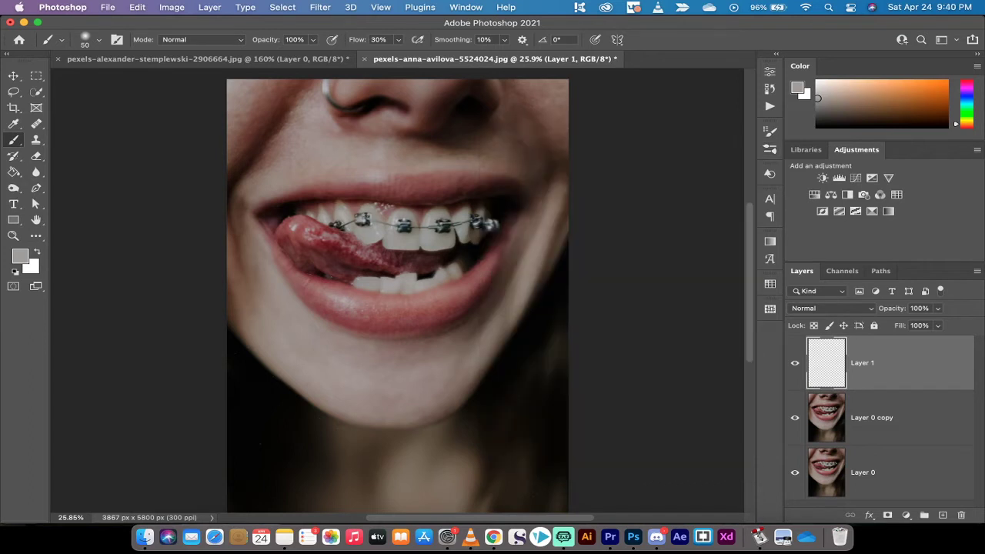
click(99, 40)
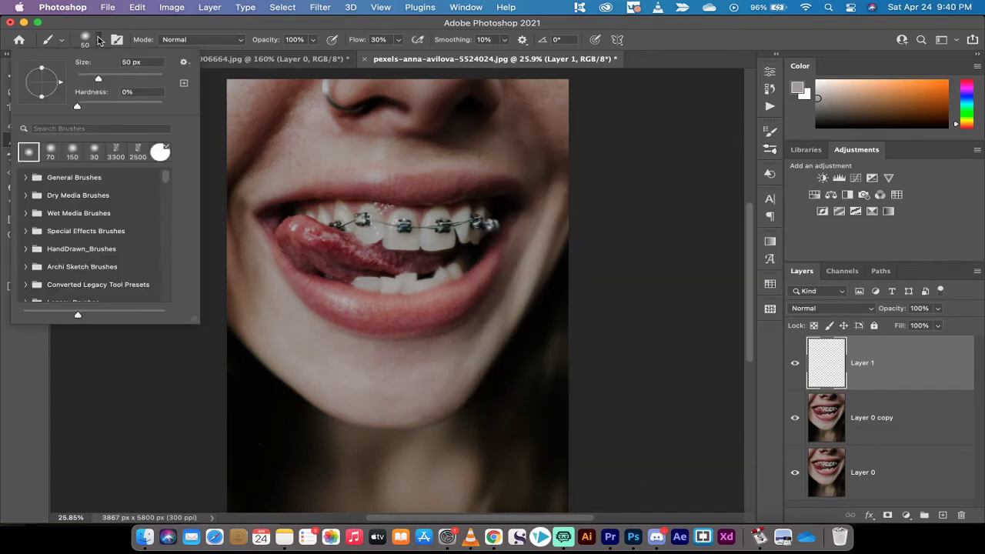
Step: Close the brush settings and enlarge the soft brush to 125 px
click(98, 40)
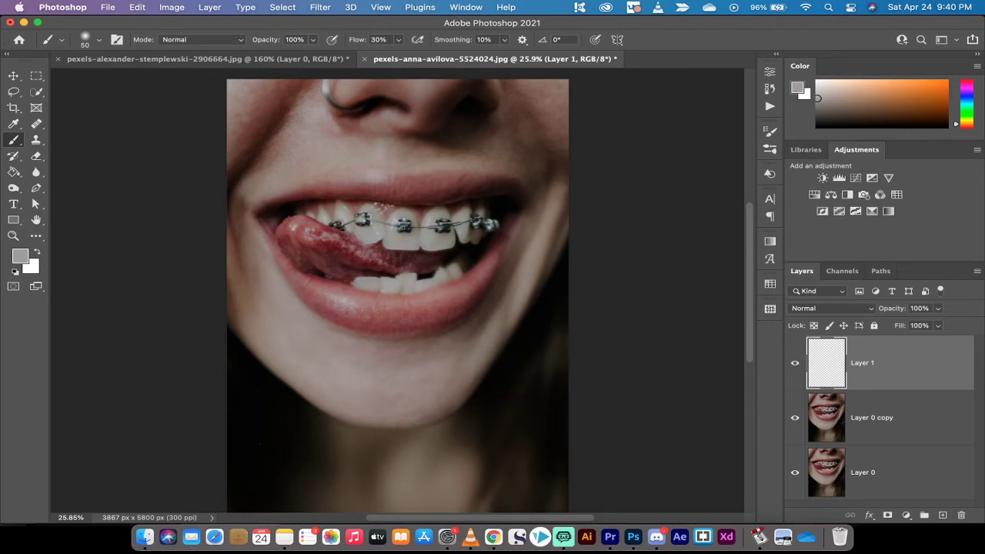
key(bracketright)
key(bracketright)
key(bracketright)
key(bracketright)
key(bracketright)
Step: Sample several front-tooth spots until the foreground is a pale yellowish gray
alt+click(408, 231)
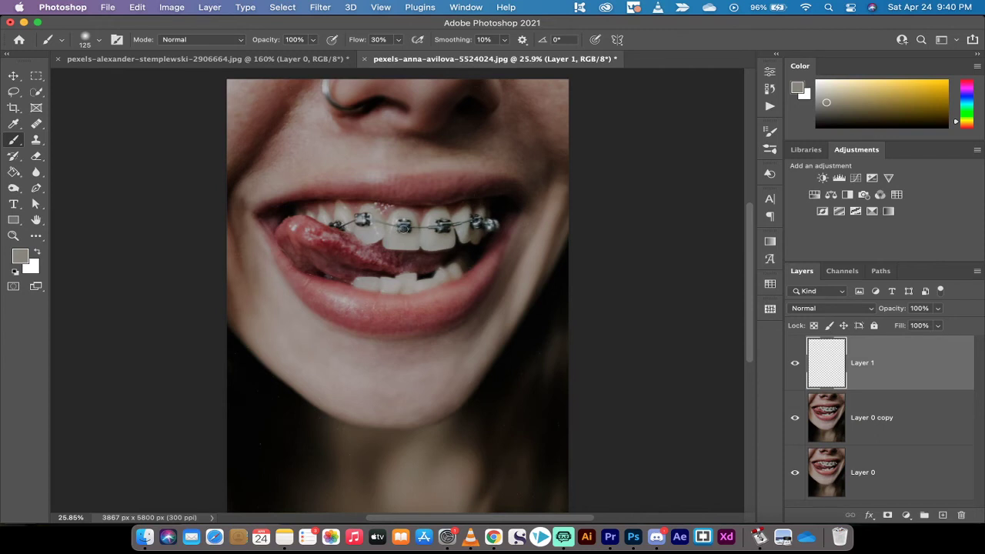
alt+click(403, 227)
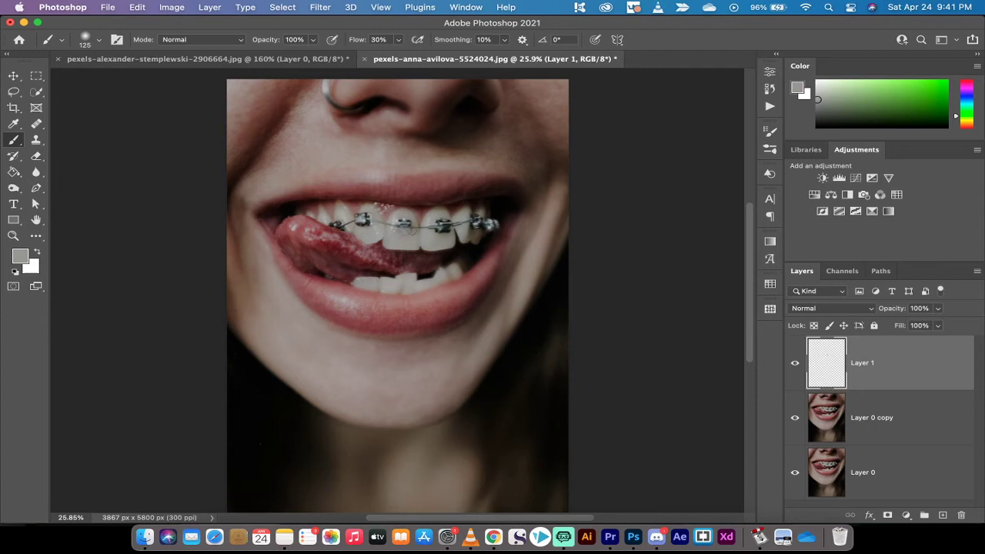
alt+click(408, 232)
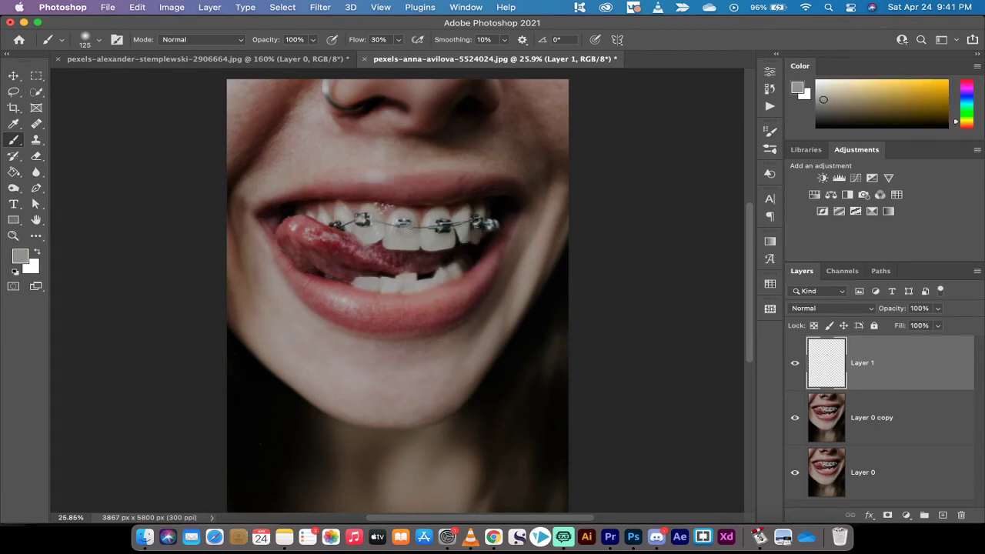
alt+click(406, 231)
alt+click(407, 231)
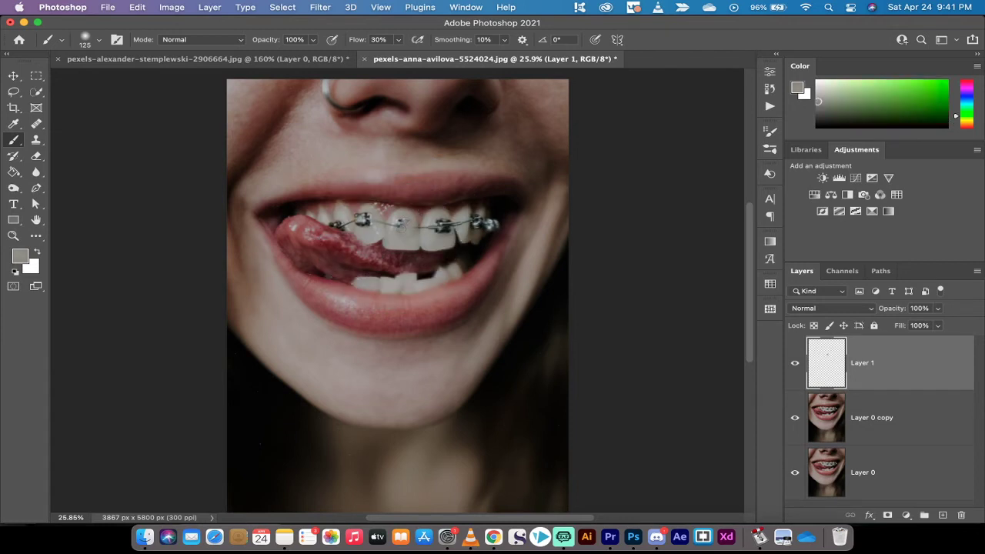
scroll(406, 227, up, 3)
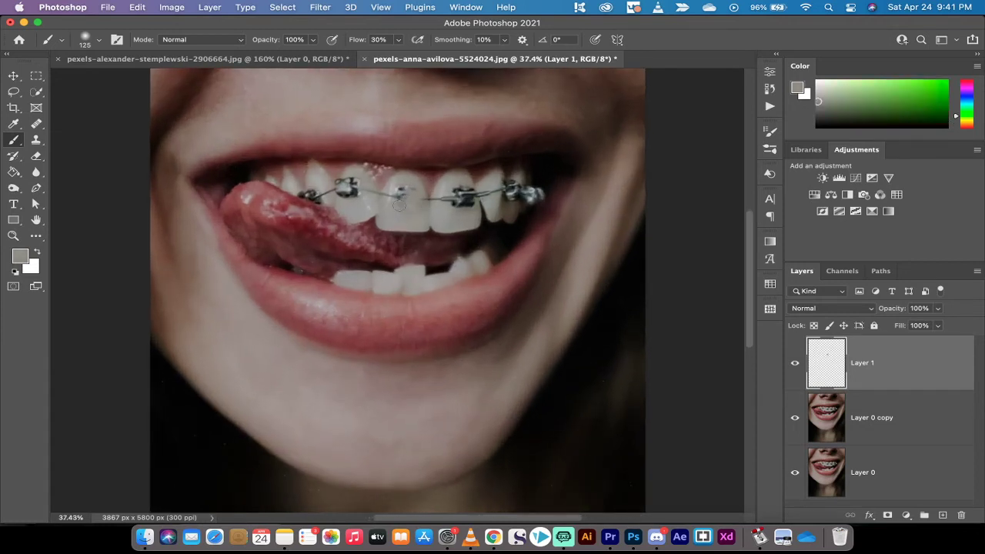
alt+click(395, 200)
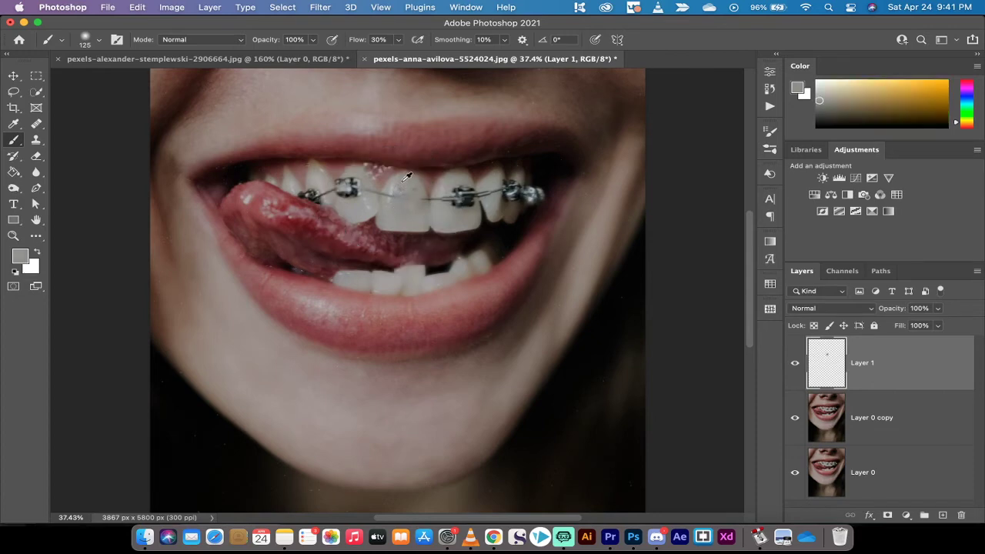
alt+click(404, 181)
alt+click(397, 192)
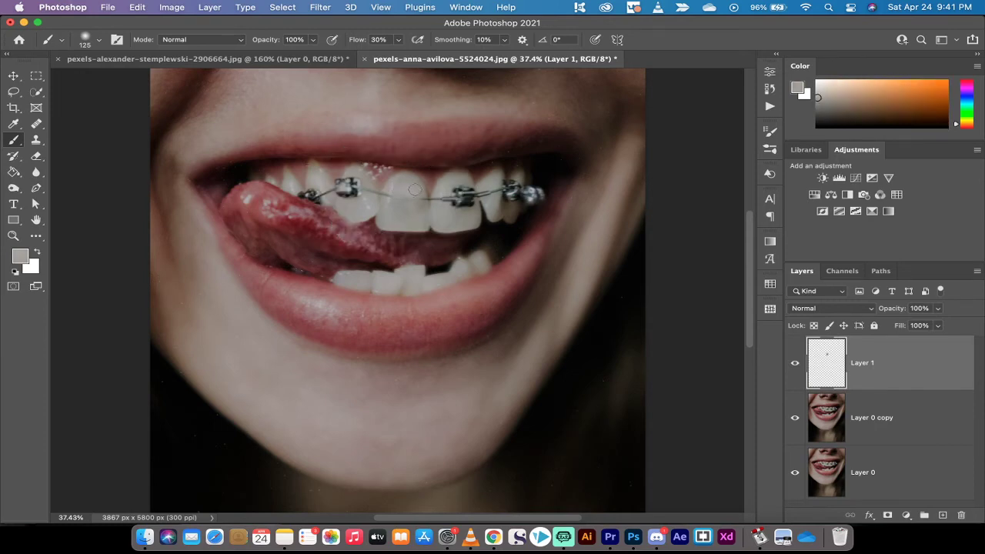
alt+click(416, 180)
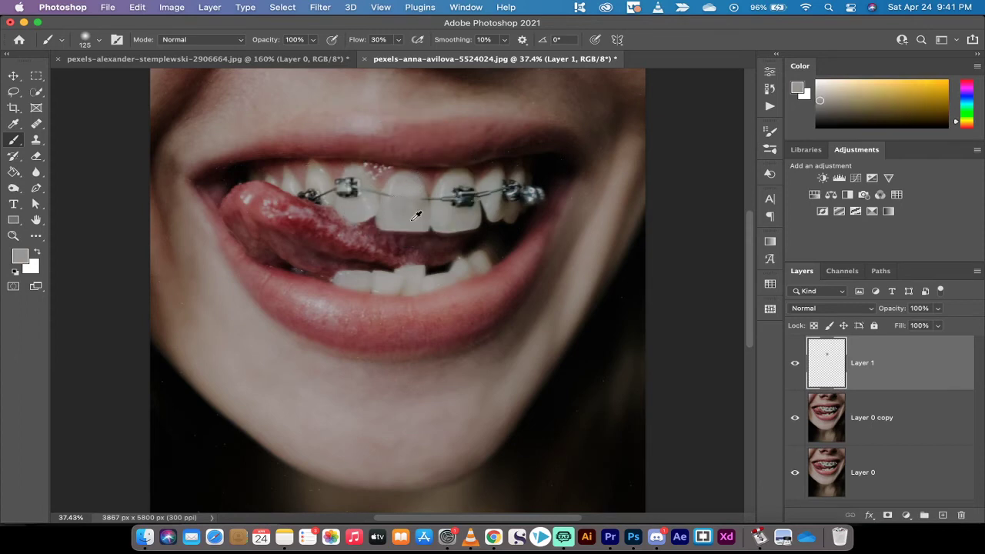
alt+click(414, 218)
alt+click(409, 212)
alt+click(387, 193)
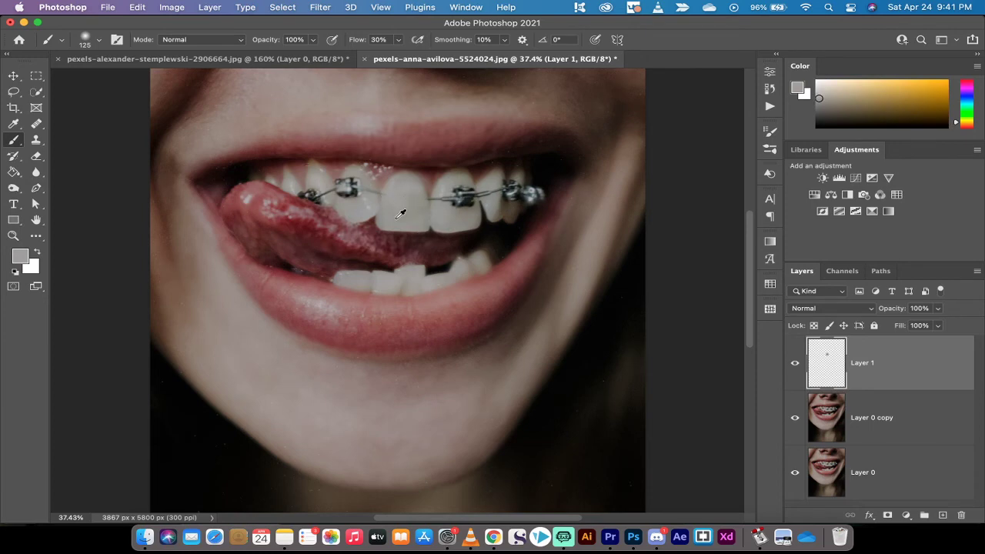
alt+click(388, 216)
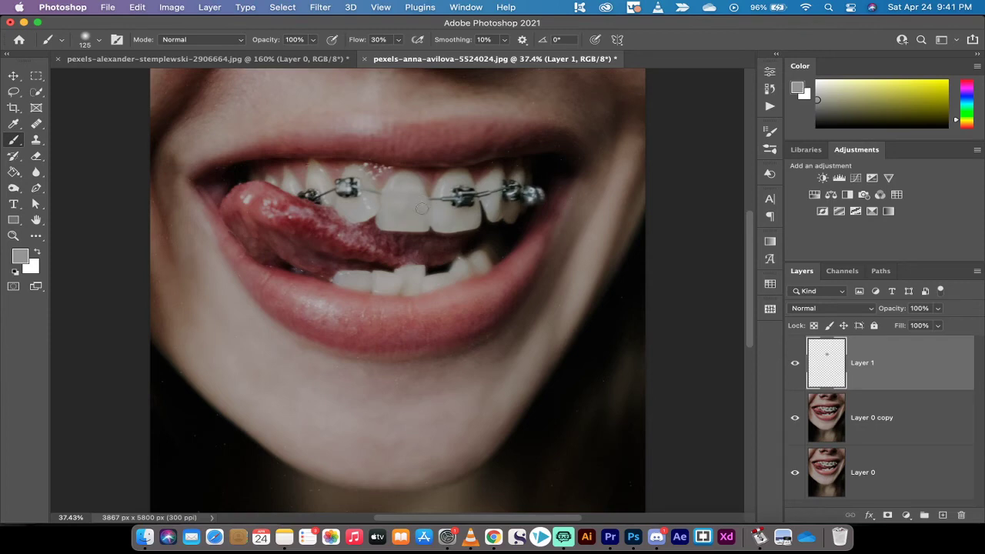
Step: Shrink the brush to 40 px and switch to the Layer 0 copy layer
key(bracketleft)
key(bracketleft)
key(bracketleft)
key(alt+bracketleft)
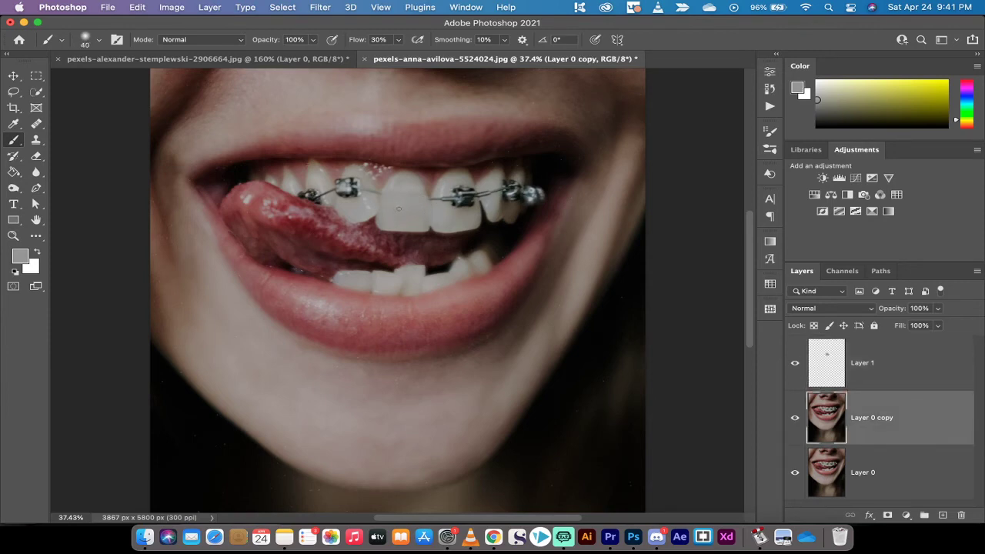
scroll(399, 208, up, 5)
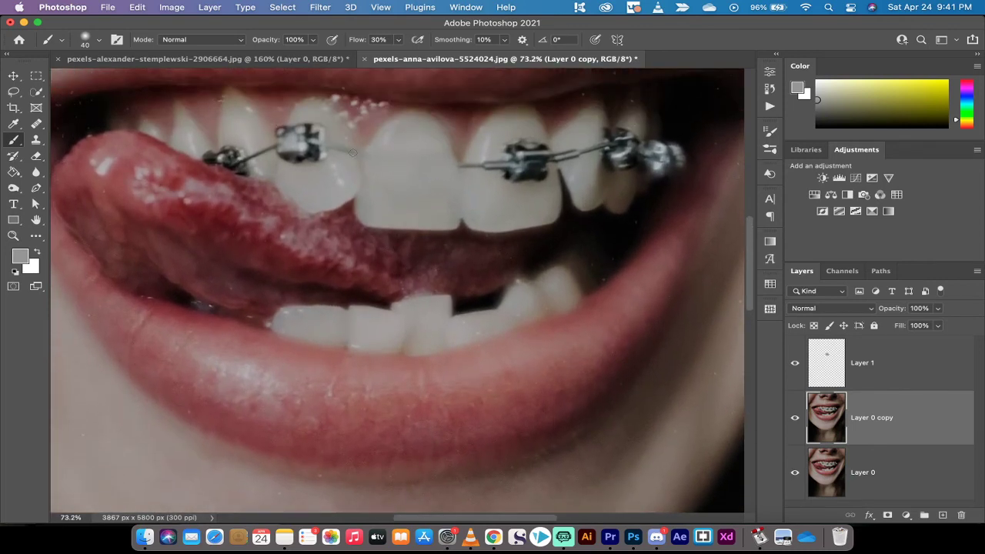
Step: Sample tooth shades beside the left bracket as the painting colour
alt+click(348, 157)
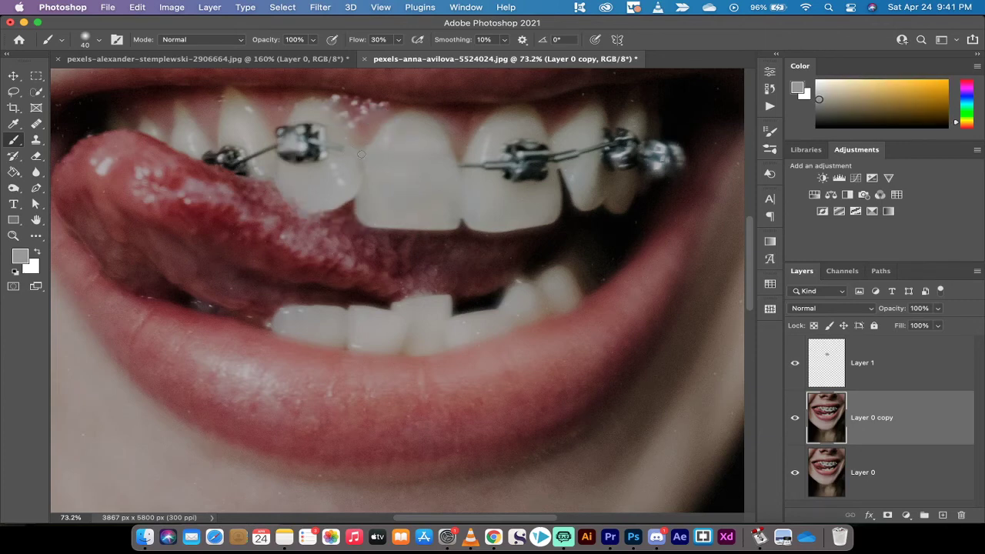
alt+click(348, 157)
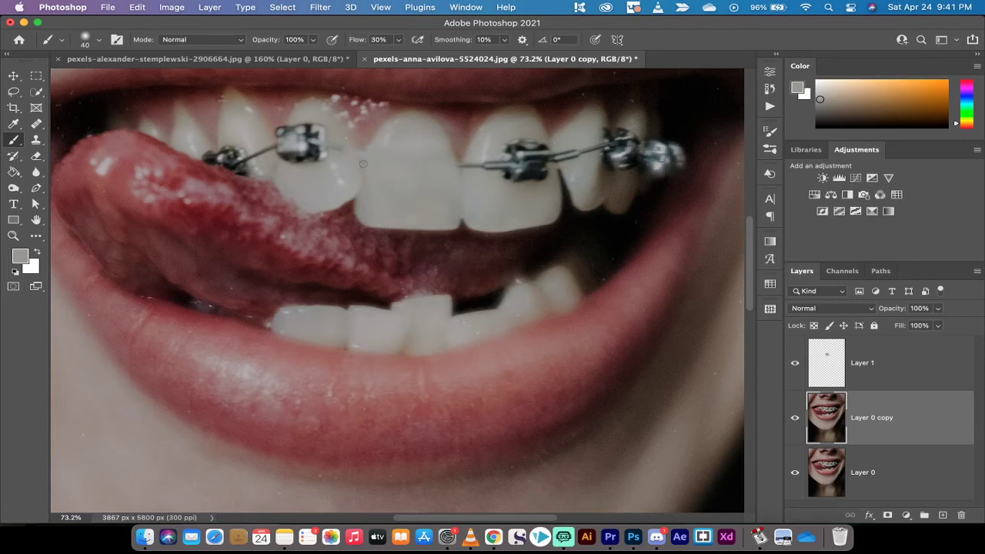
alt+click(361, 161)
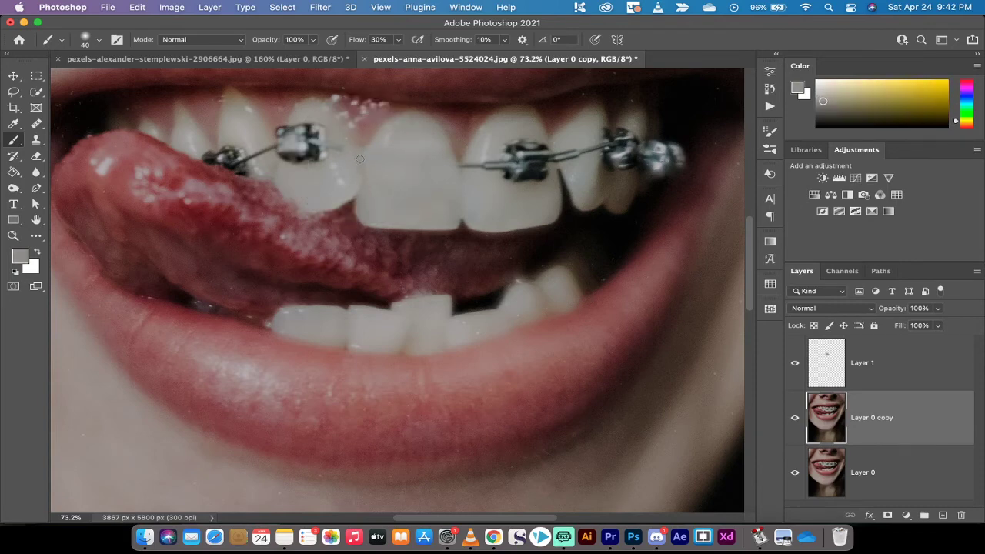
alt+click(337, 148)
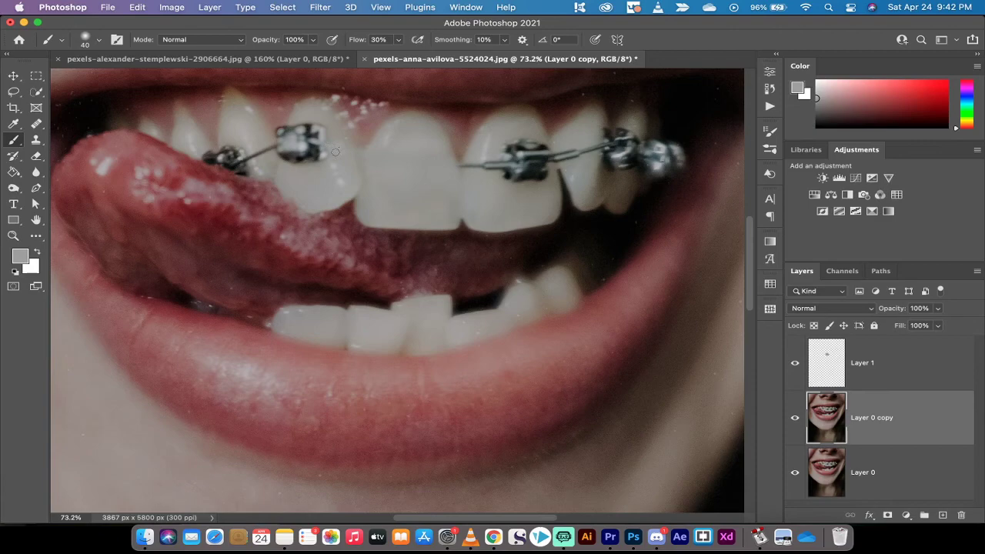
alt+click(337, 158)
alt+click(334, 126)
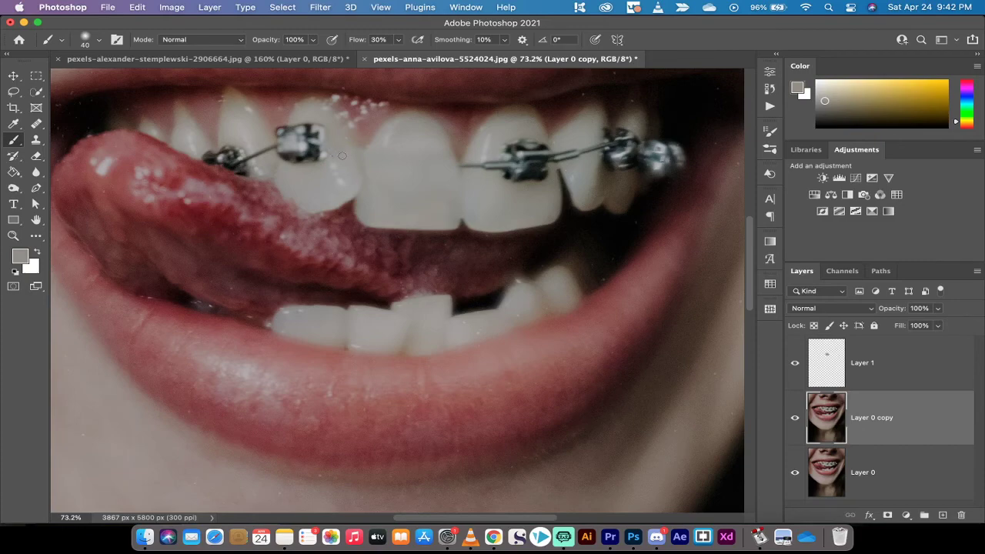
alt+click(343, 158)
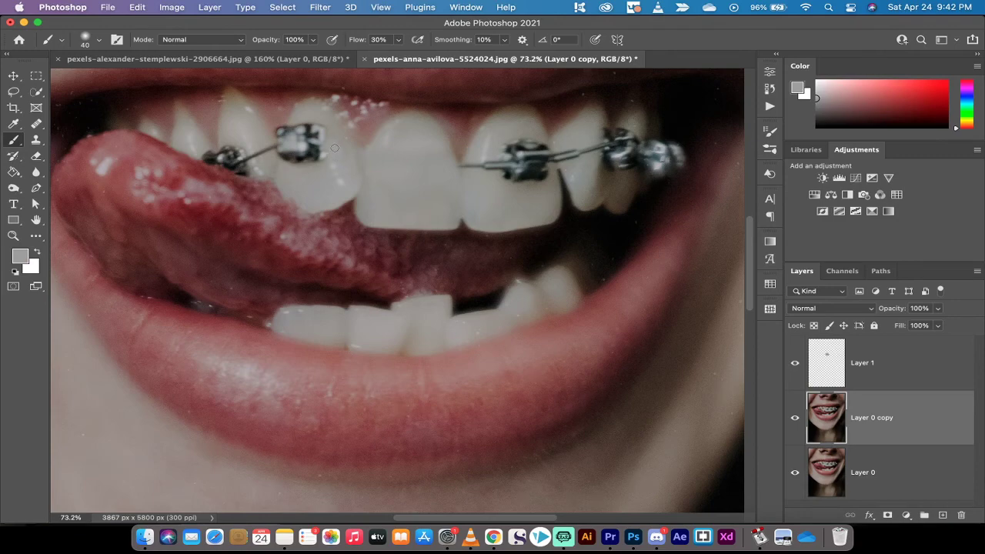
alt+click(342, 145)
Step: Sample front and upper tooth shades and enlarge the brush to 150
scroll(348, 157, down, 5)
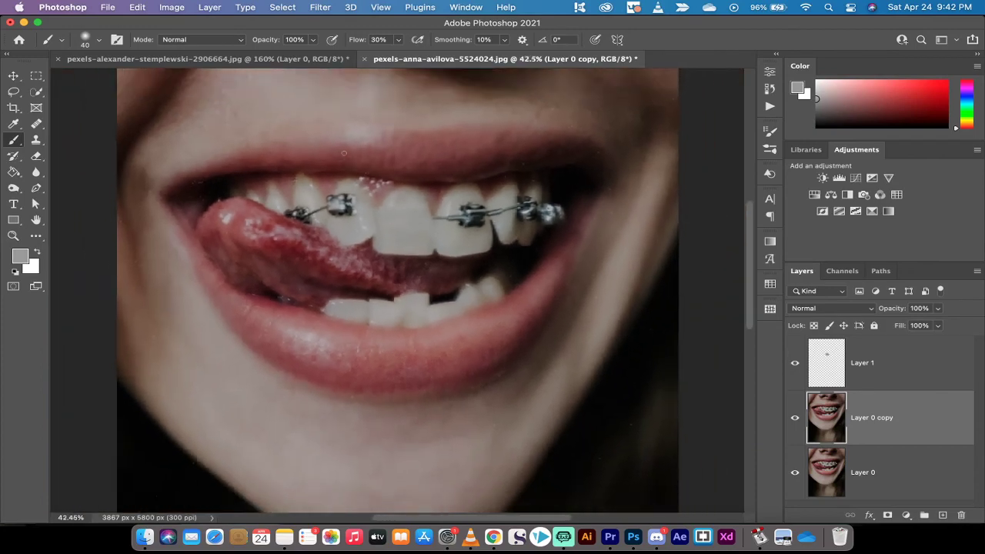
scroll(396, 291, down, 2)
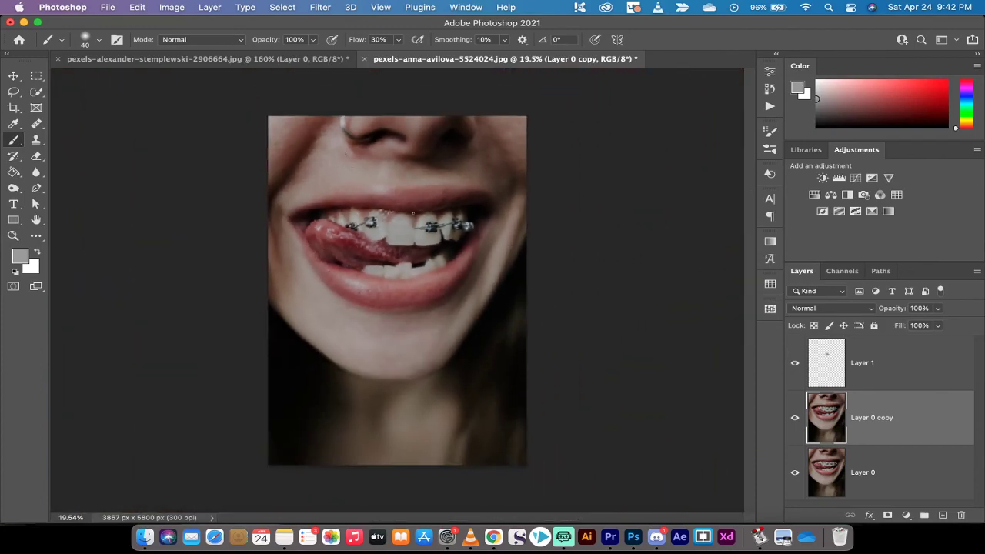
scroll(401, 232, up, 3)
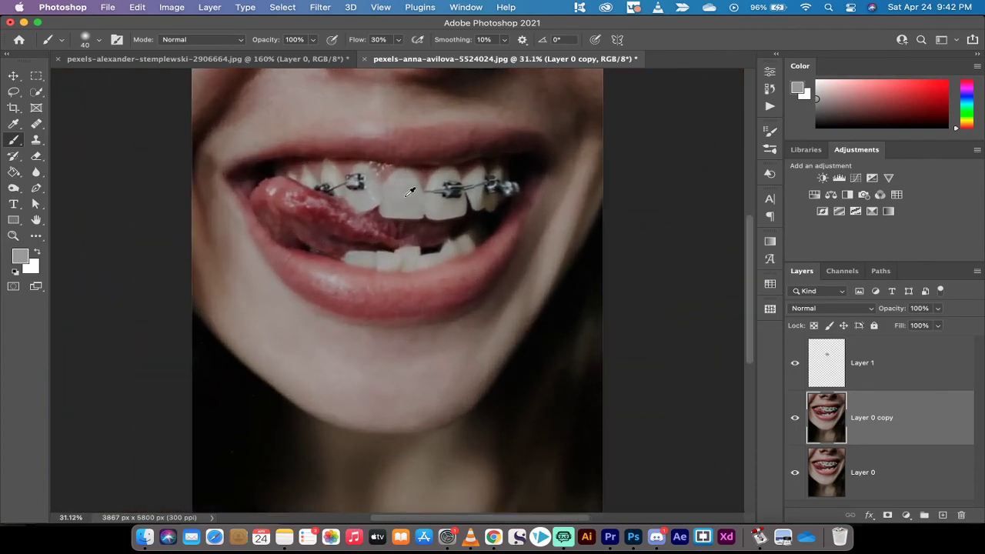
alt+click(405, 177)
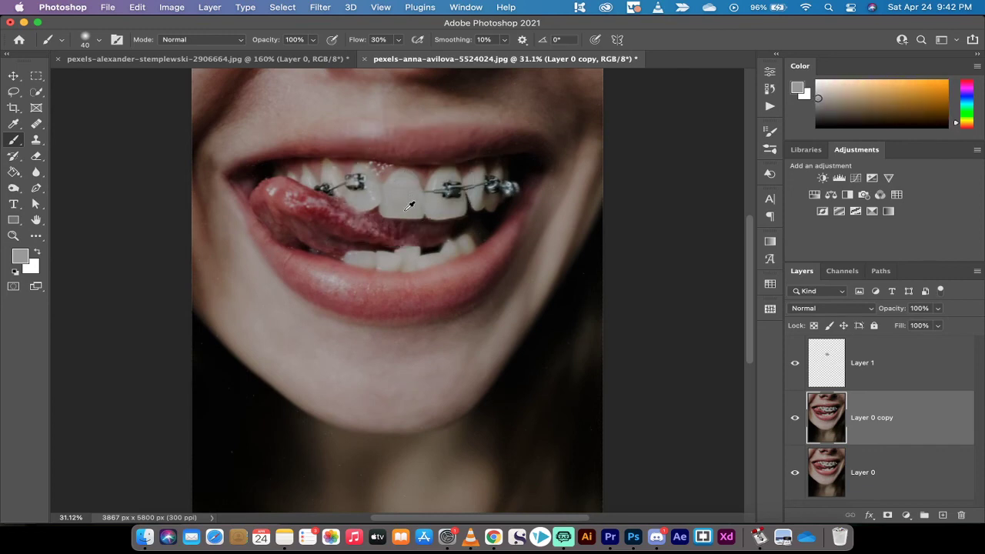
alt+click(409, 194)
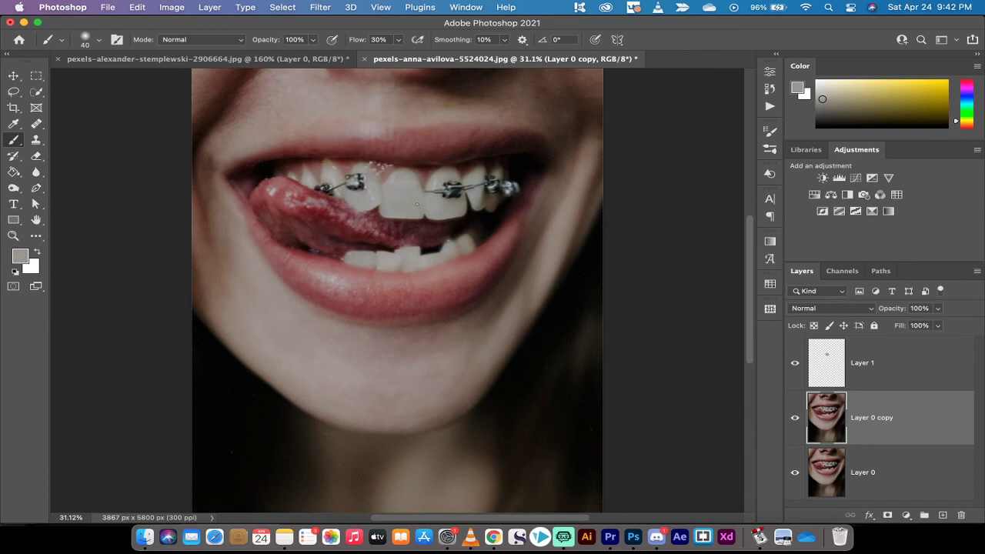
alt+click(392, 208)
alt+click(362, 198)
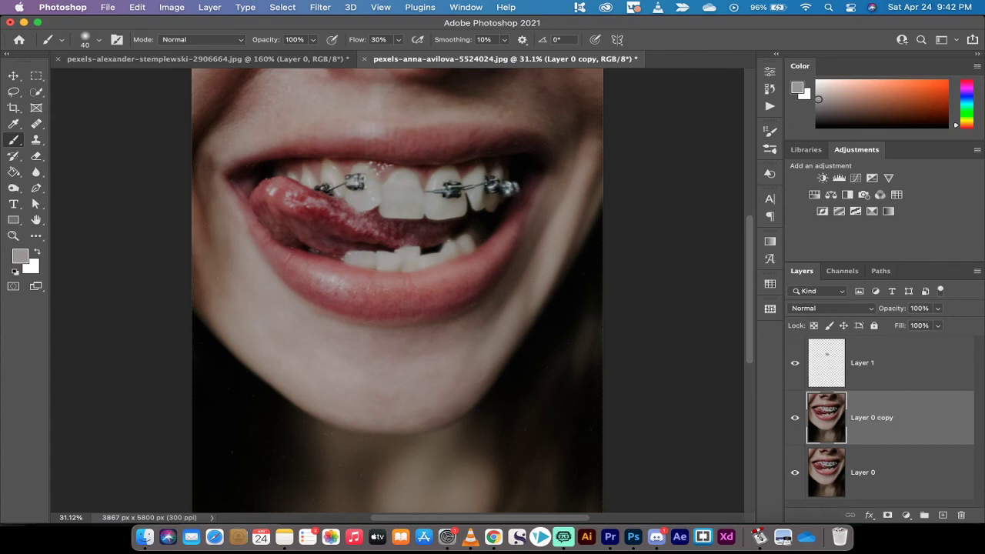
alt+click(362, 171)
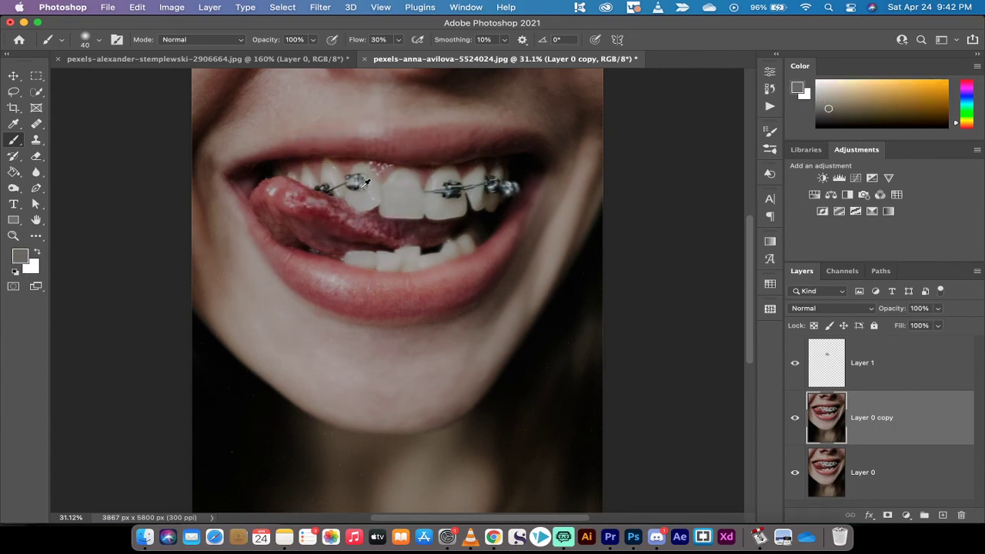
alt+click(357, 202)
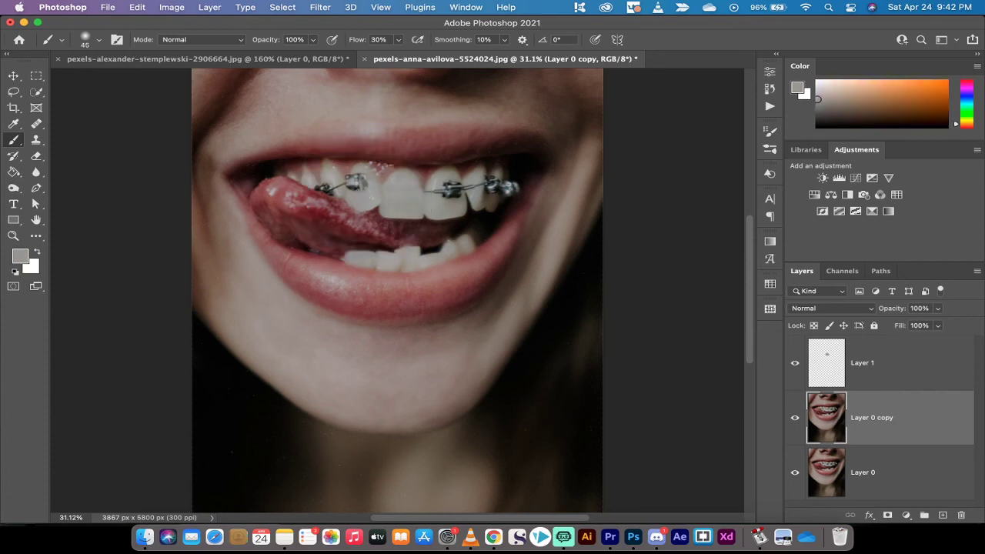
key(bracketright)
key(bracketright)
key(bracketright)
key(bracketright)
Step: Paint over the upper canine's bracket, then pick a muted gum tone at 80 px
alt+click(355, 183)
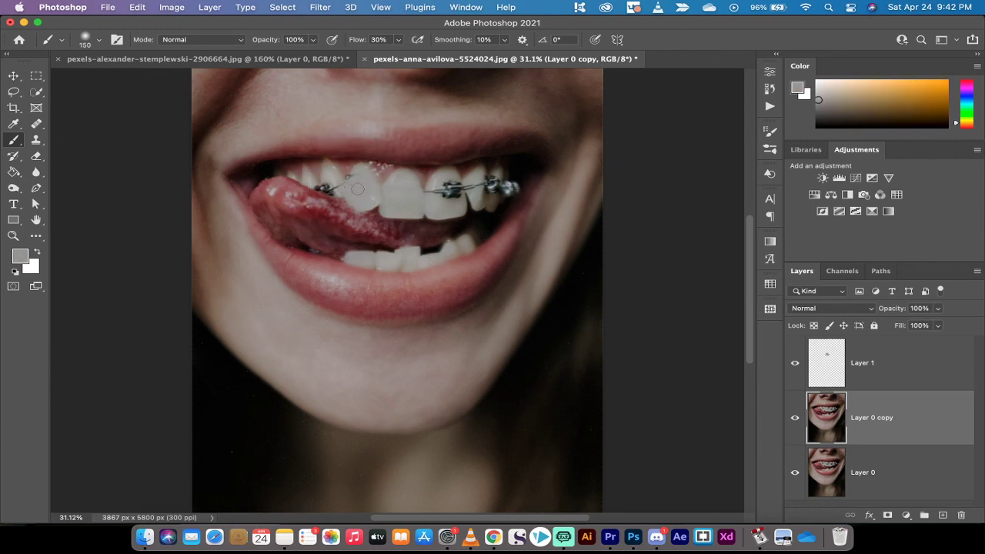
alt+click(362, 187)
alt+scroll(359, 188, up, 5)
mouse_move(323, 150)
mouse_down()
mouse_move(315, 144)
mouse_move(314, 154)
mouse_move(326, 125)
mouse_move(326, 155)
mouse_move(319, 148)
mouse_up()
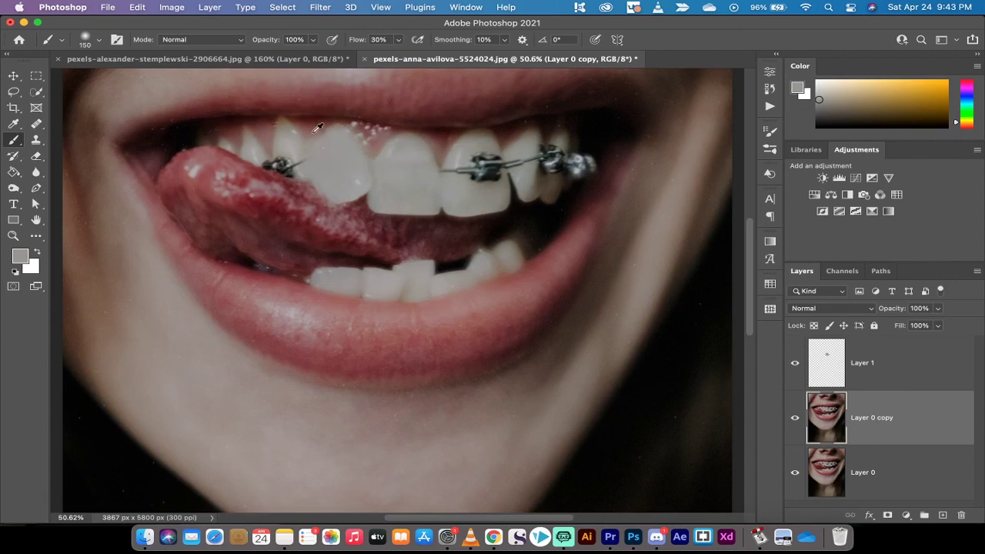
alt+click(311, 136)
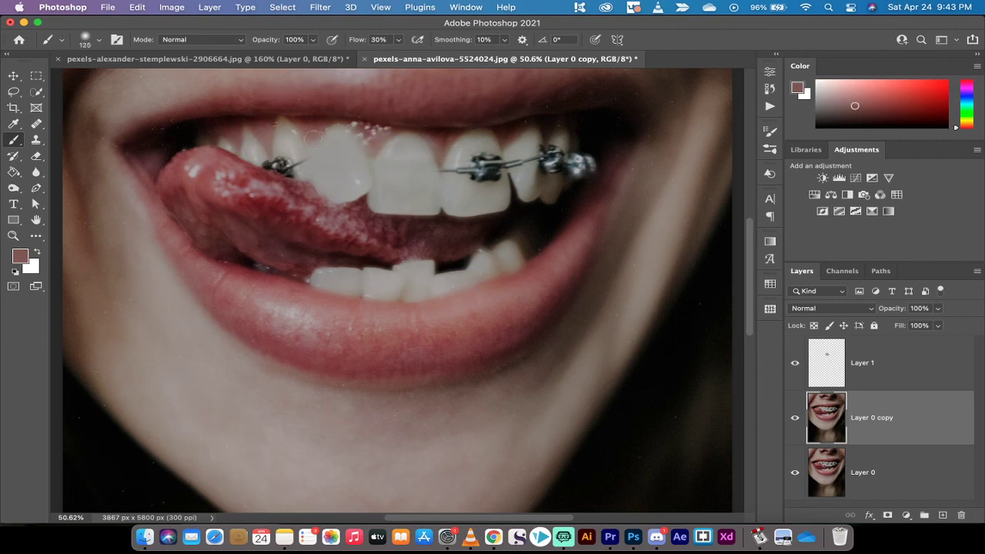
key(bracketleft)
key(bracketleft)
key(bracketleft)
scroll(324, 160, down, 6)
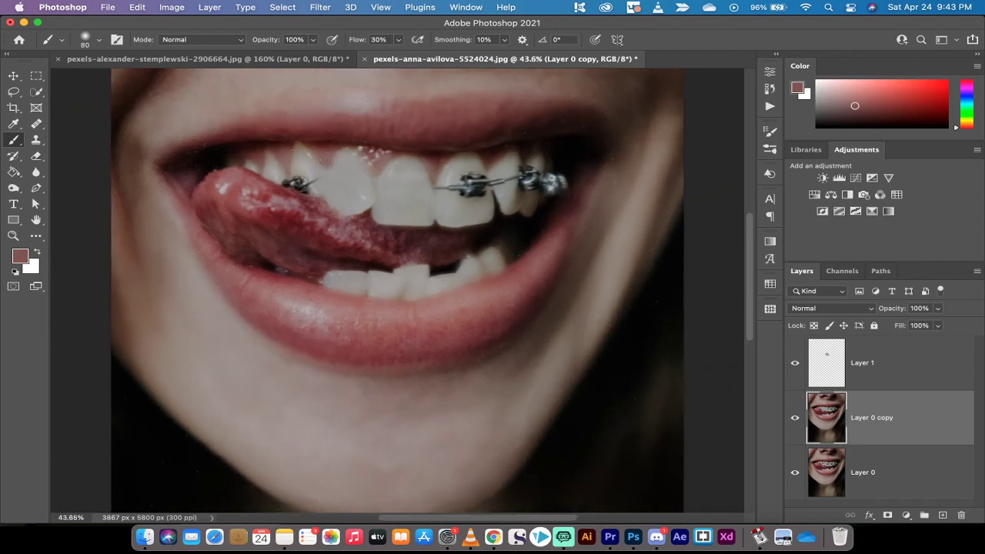